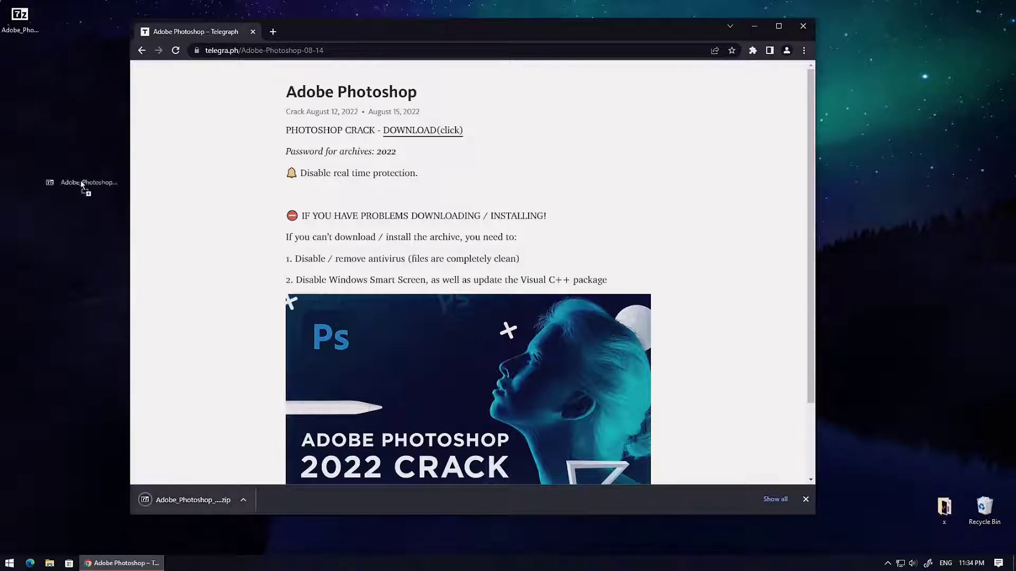
Step: Copy the downloaded Photoshop zip onto the desktop, replacing the existing copy, and minimise Chrome
left_click_drag(193, 500, 77, 171)
left_click(456, 207)
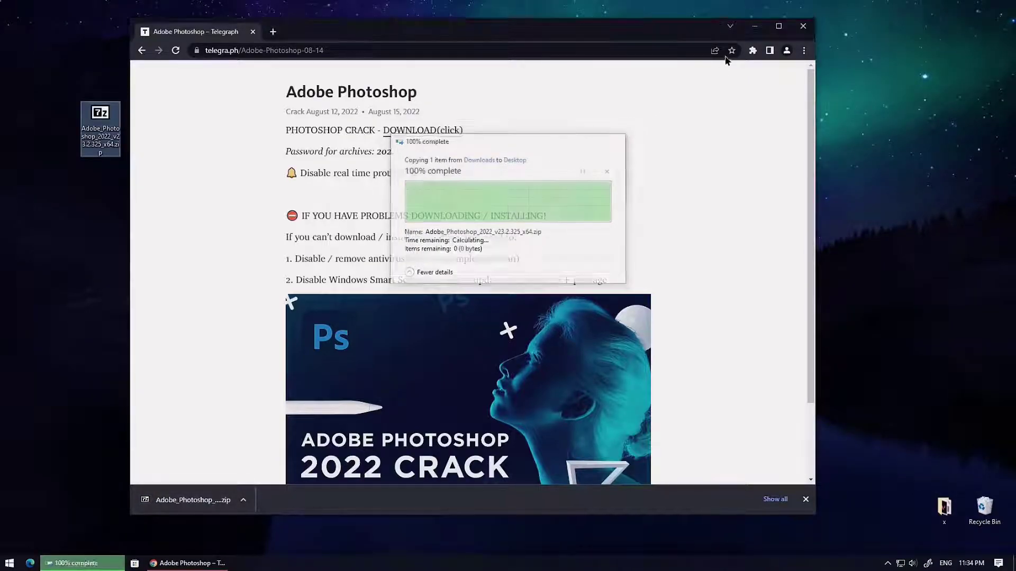
left_click(755, 25)
Step: Center the zip icon, then turn off Real-time protection in Windows Security's Virus & threat settings
left_click_drag(98, 136, 419, 188)
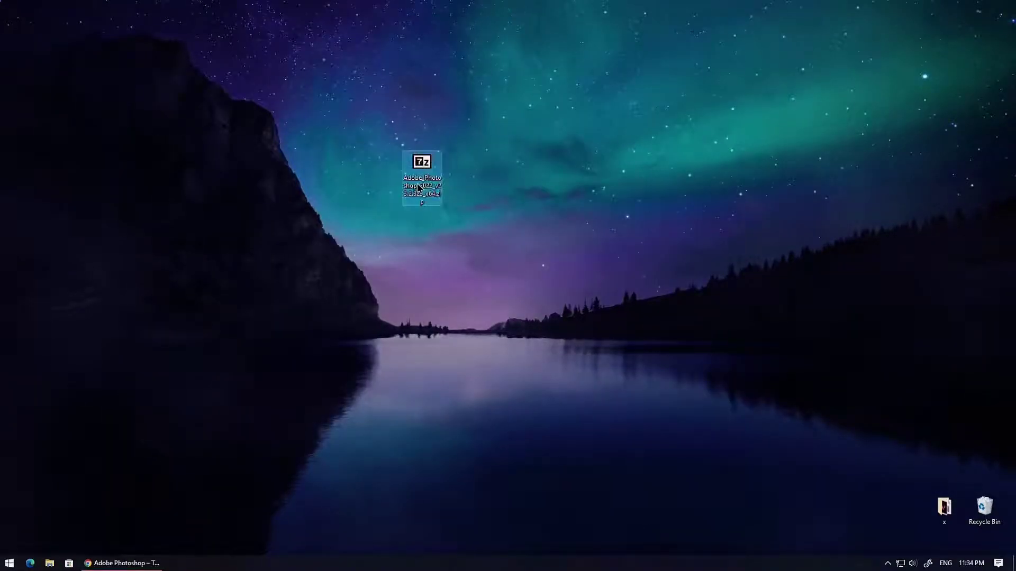
key("super")
type("secu")
left_click(130, 346)
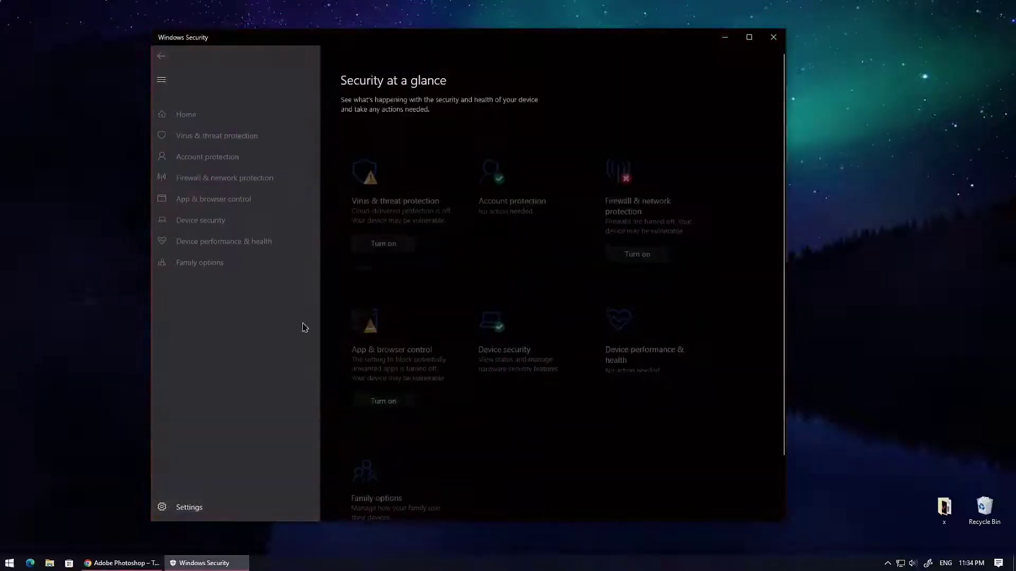
left_click(361, 207)
left_click(350, 367)
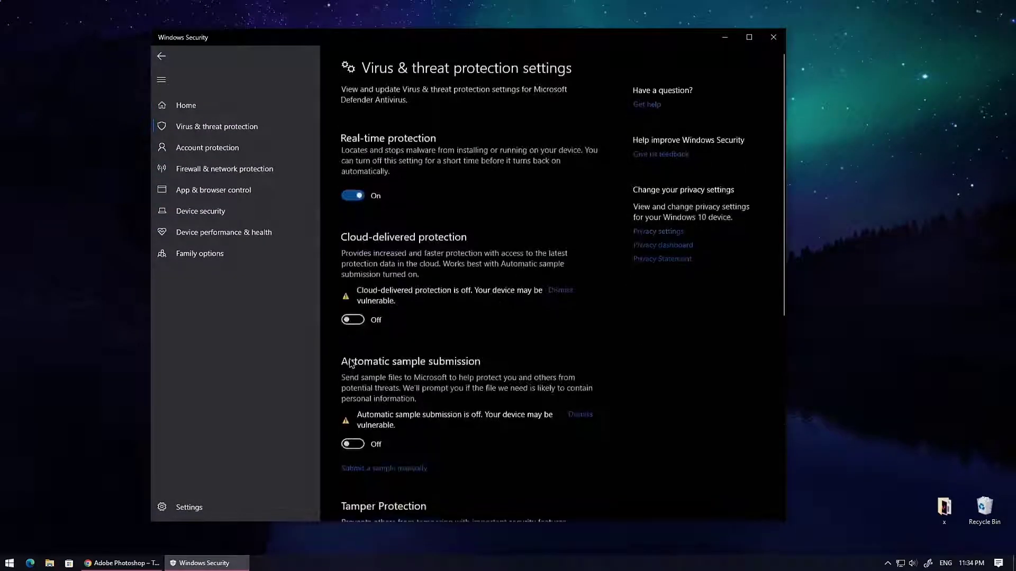
left_click(353, 195)
left_click(415, 351)
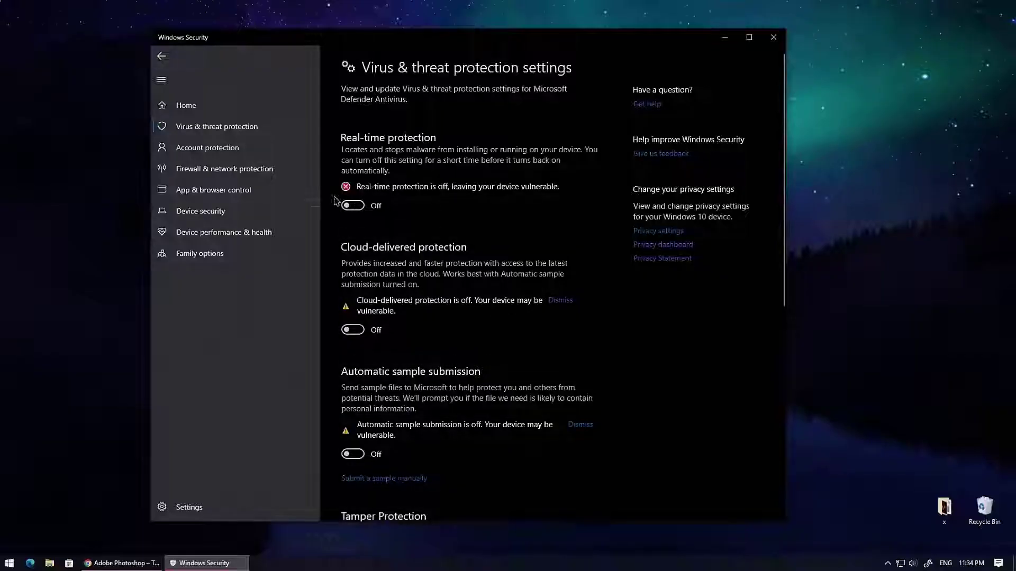
scroll(335, 214, "down", 3)
scroll(335, 214, "down", 2)
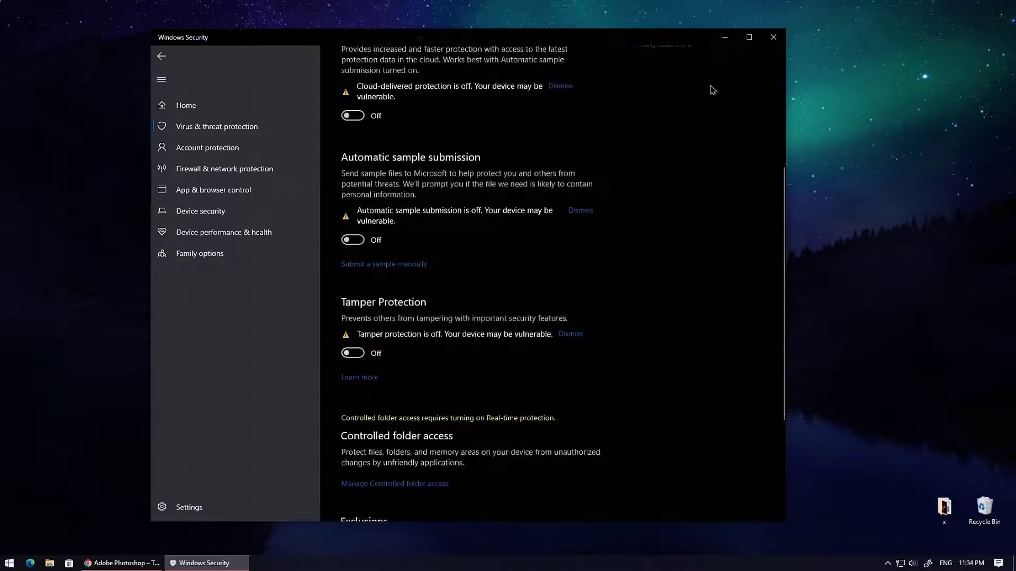
left_click(773, 37)
left_click_drag(421, 167, 542, 213)
double_click(542, 212)
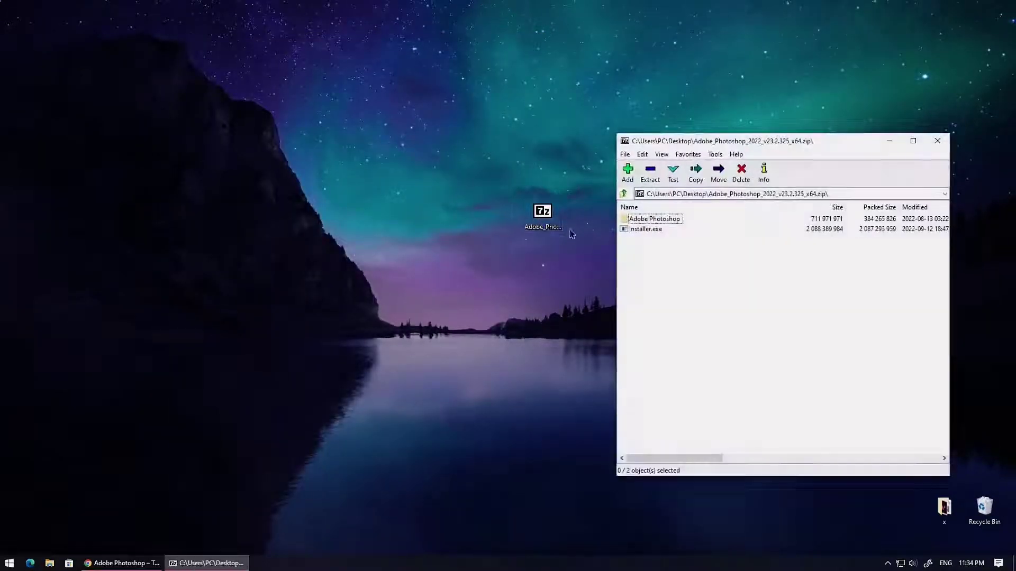
key("ctrl+a")
left_click_drag(506, 219, 508, 221)
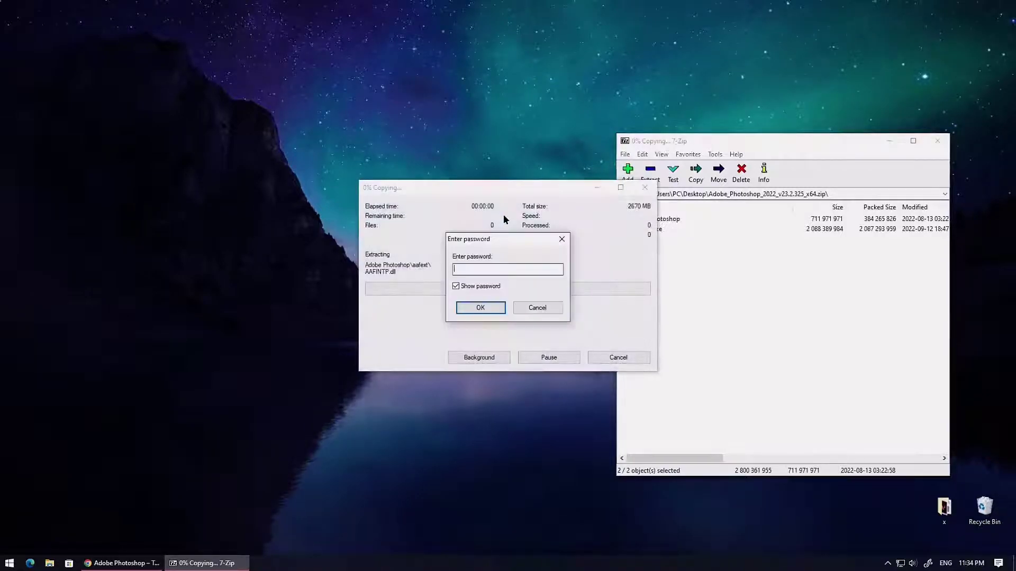
type("2022")
key("Return")
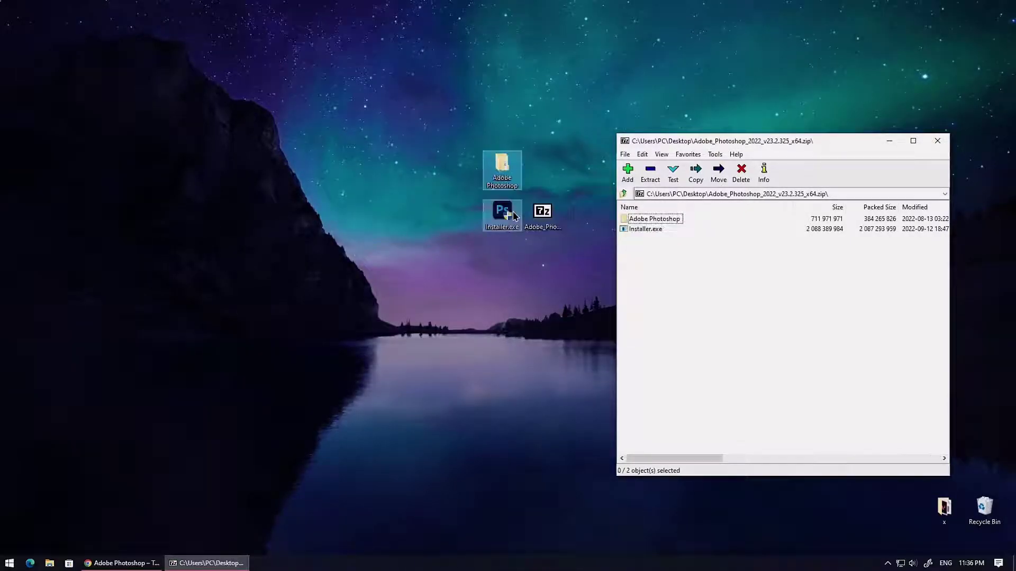
Step: Run Installer.exe with admin approval, install Photoshop 2022 (23.4.2) with default options, then exit
double_click(508, 214)
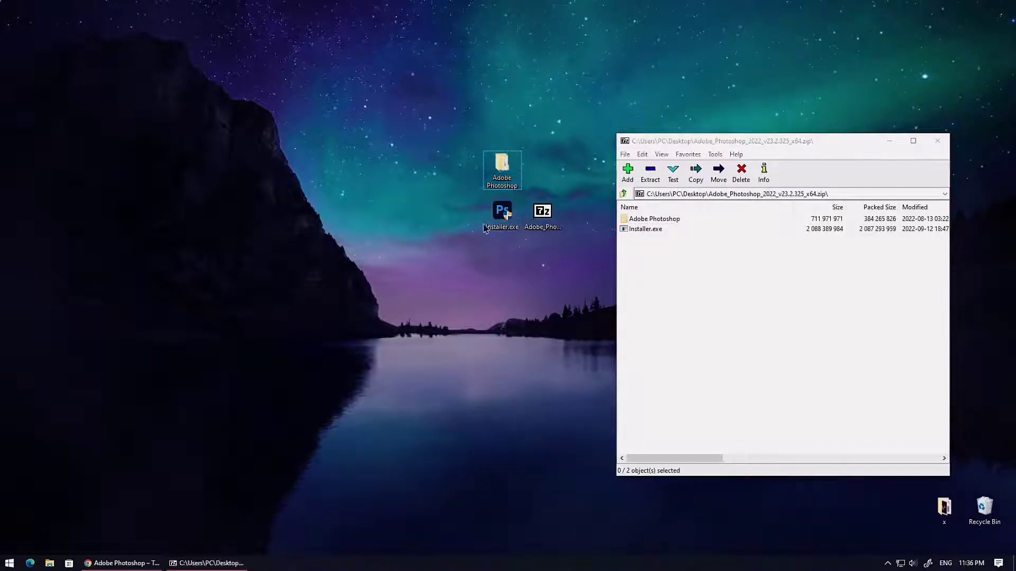
key("Left")
key("Return")
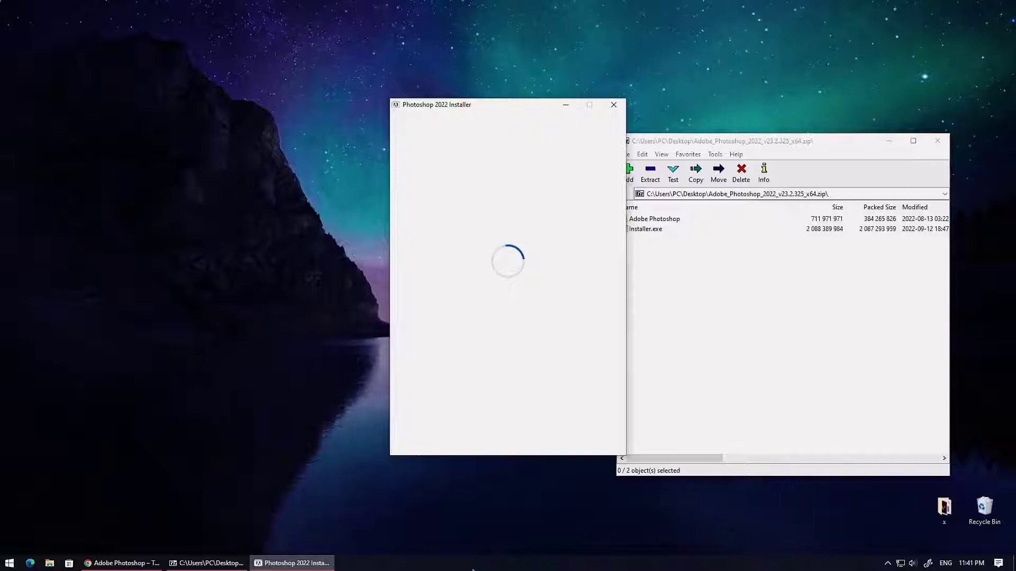
key("Return")
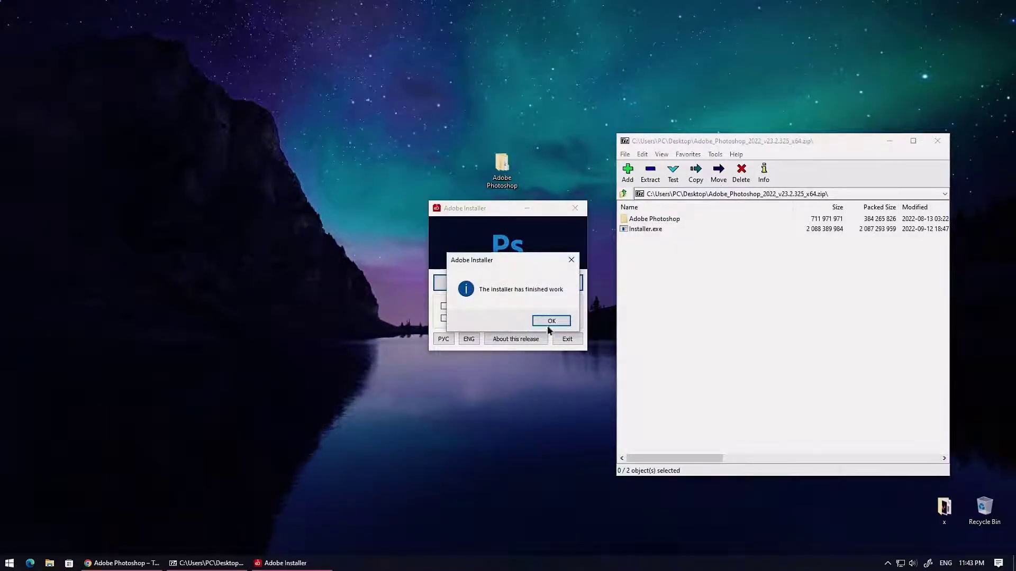
left_click(551, 321)
left_click(566, 338)
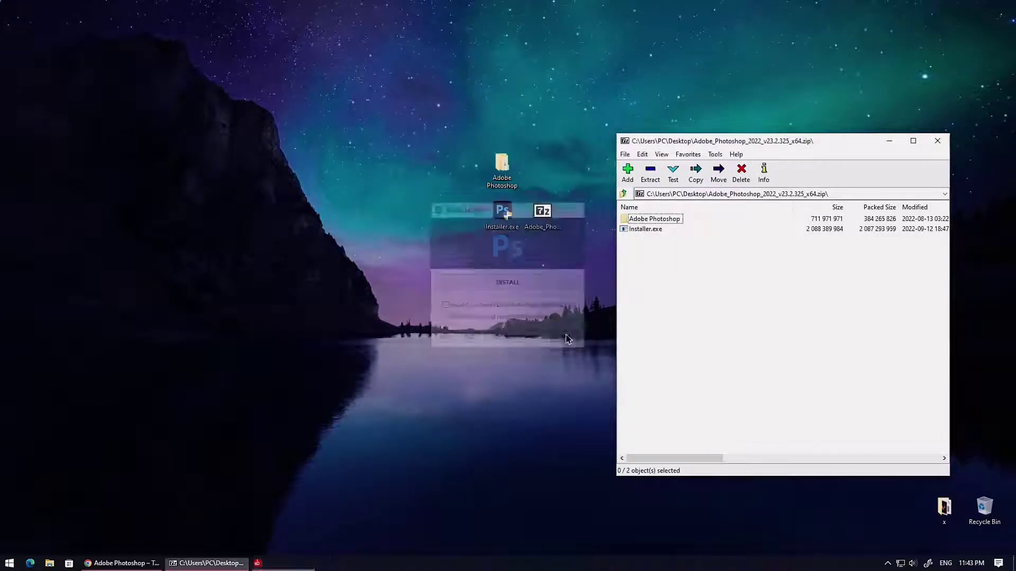
Step: Close the 7-Zip window and start Adobe Photoshop 2022 from the Start menu
left_click(939, 142)
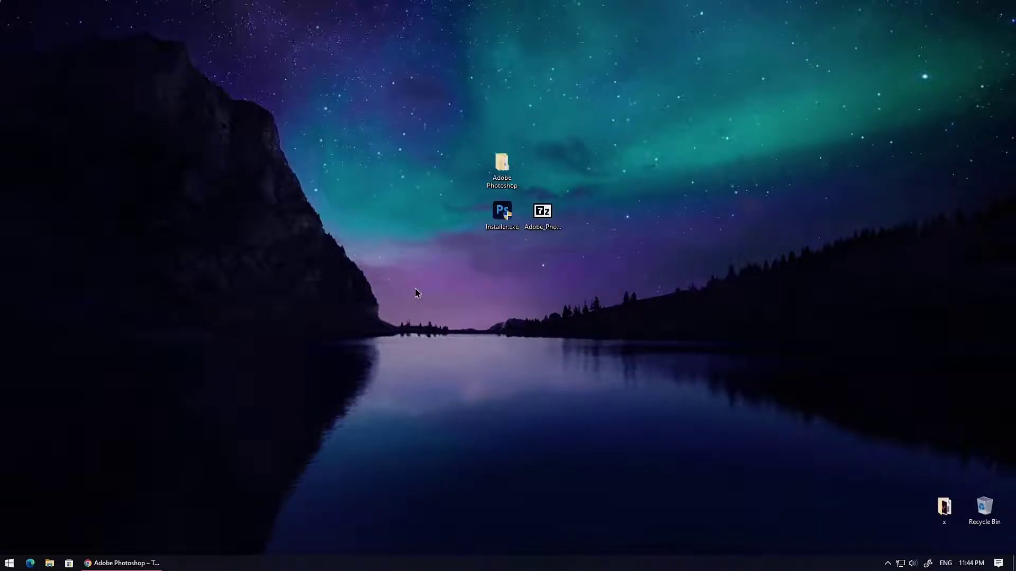
key("super")
left_click(67, 484)
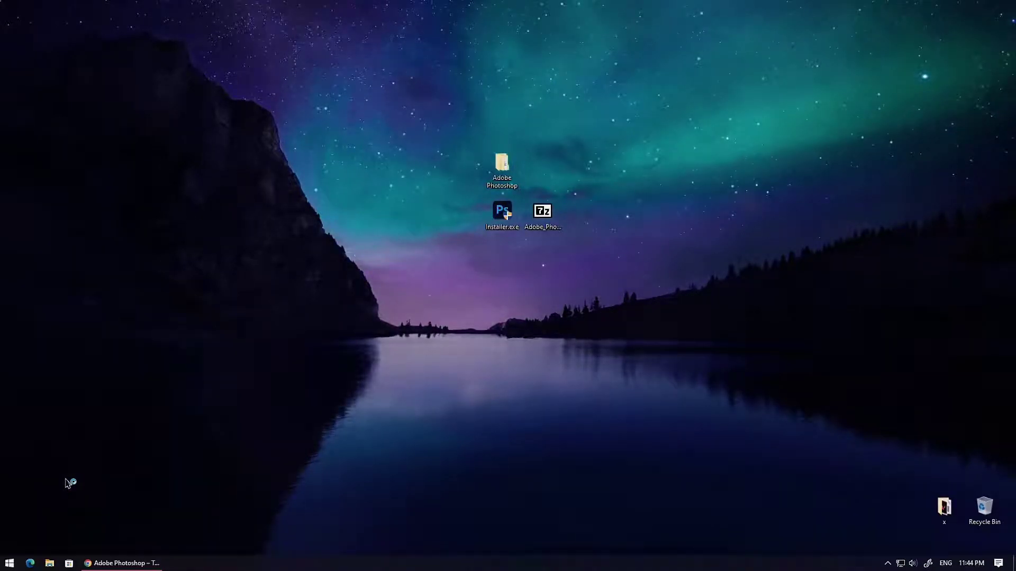